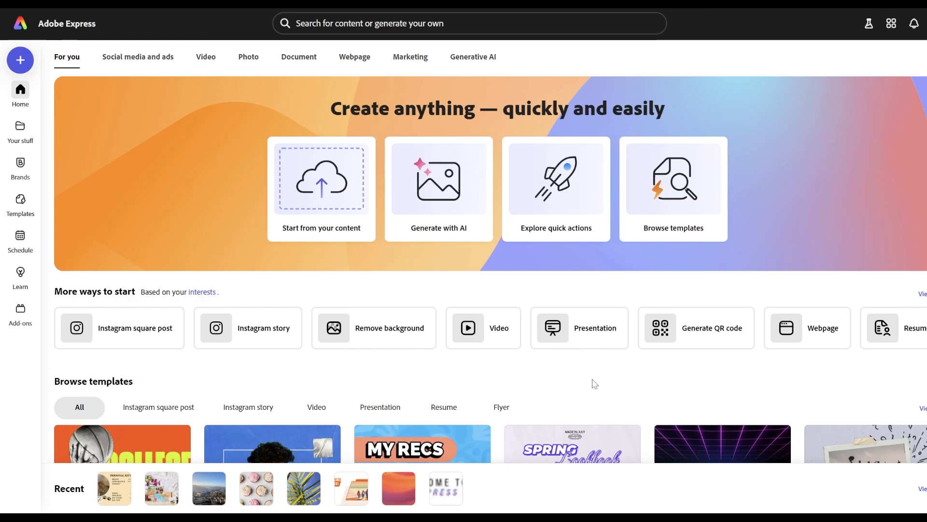
- Create a blank landscape file from a custom size in pixels
{"action": "left_click", "coordinate": [302, 229]}
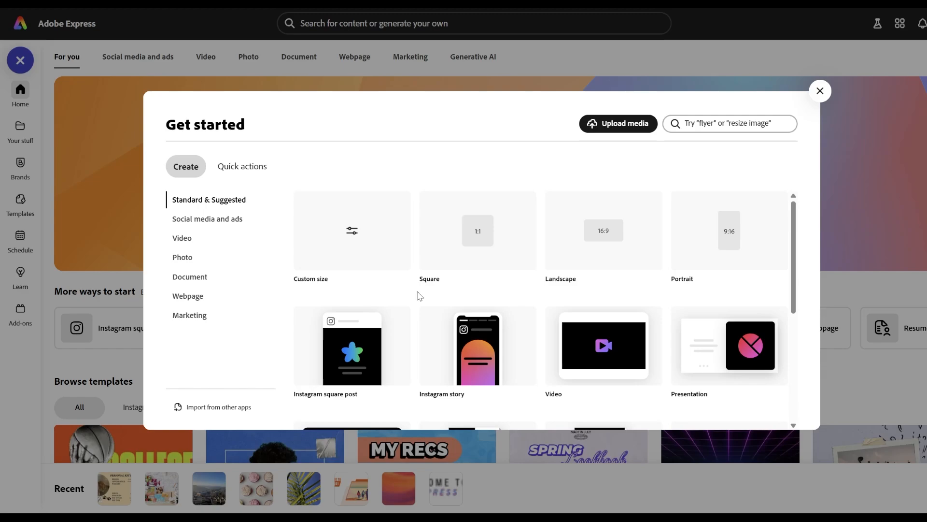
{"action": "left_click", "coordinate": [372, 256]}
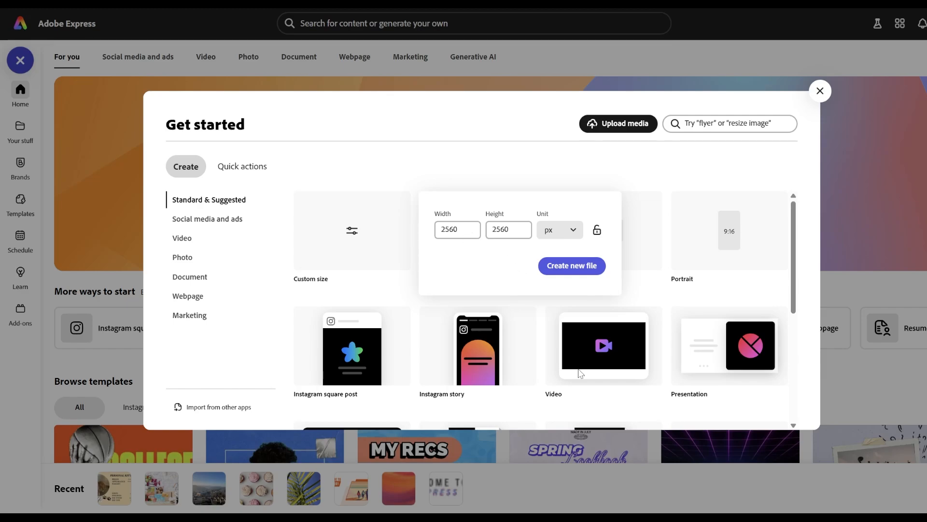
{"action": "left_click", "coordinate": [574, 266]}
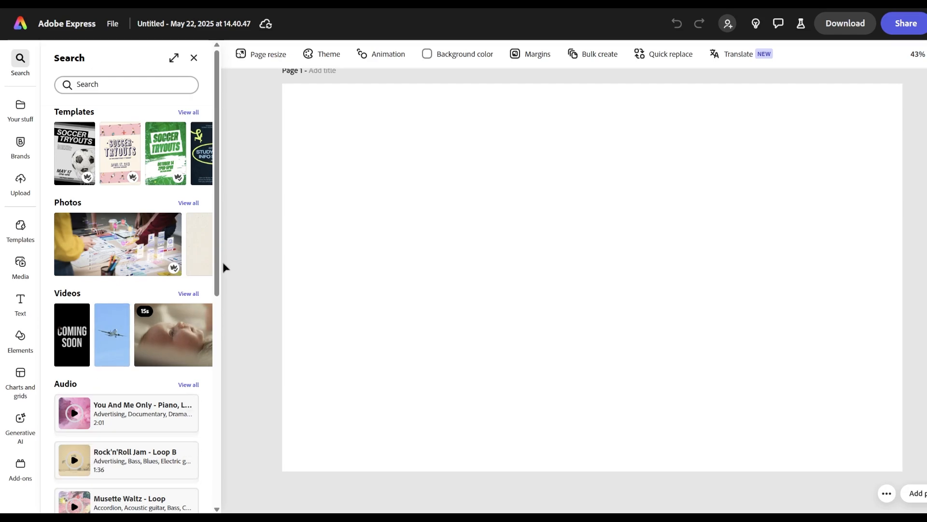
- Search stock photos for "hamster", place the photo of a white hamster in grass and enlarge it to fill the page
{"action": "left_click", "coordinate": [27, 274]}
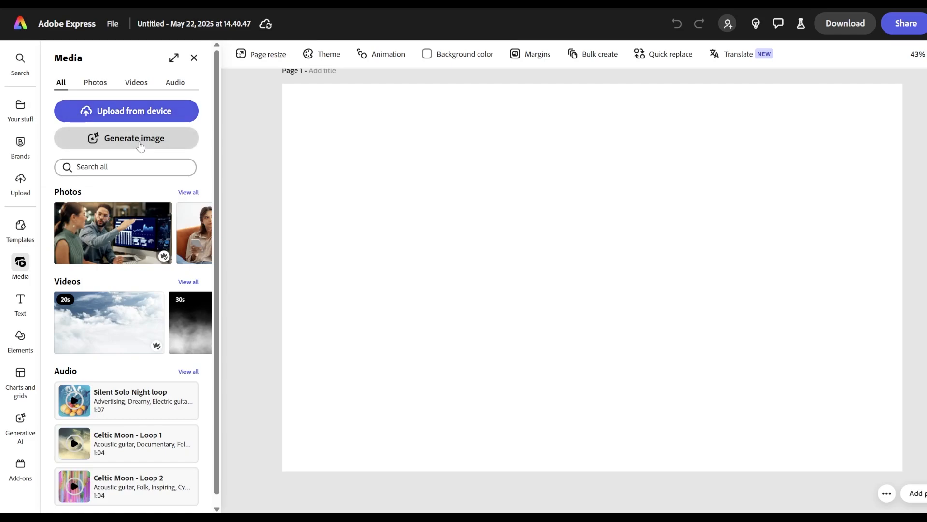
{"action": "left_click", "coordinate": [96, 83]}
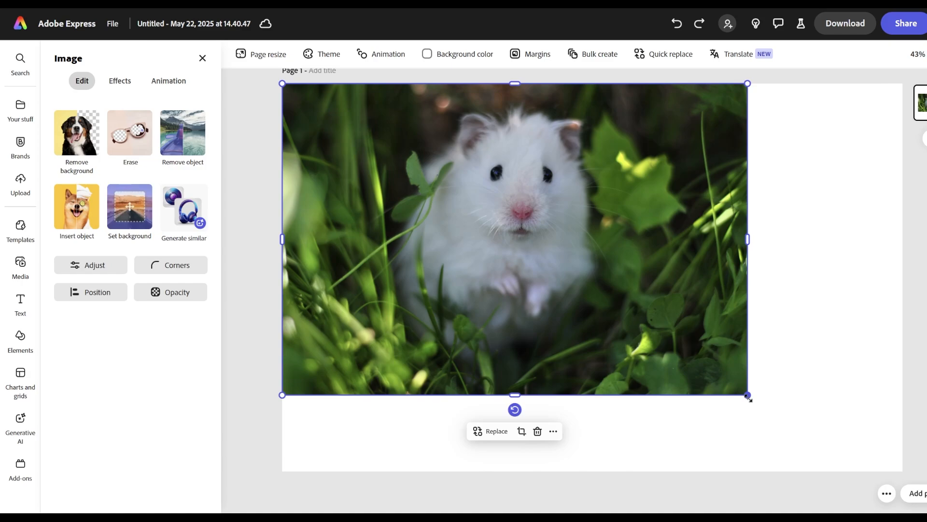
{"action": "left_click_drag", "start_coordinate": [748, 396], "coordinate": [925, 489]}
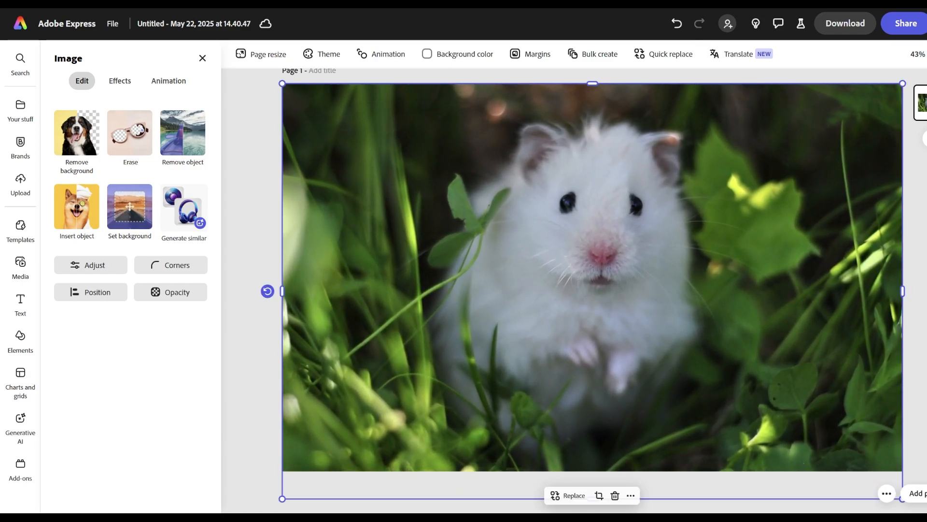
{"action": "key", "text": "Escape"}
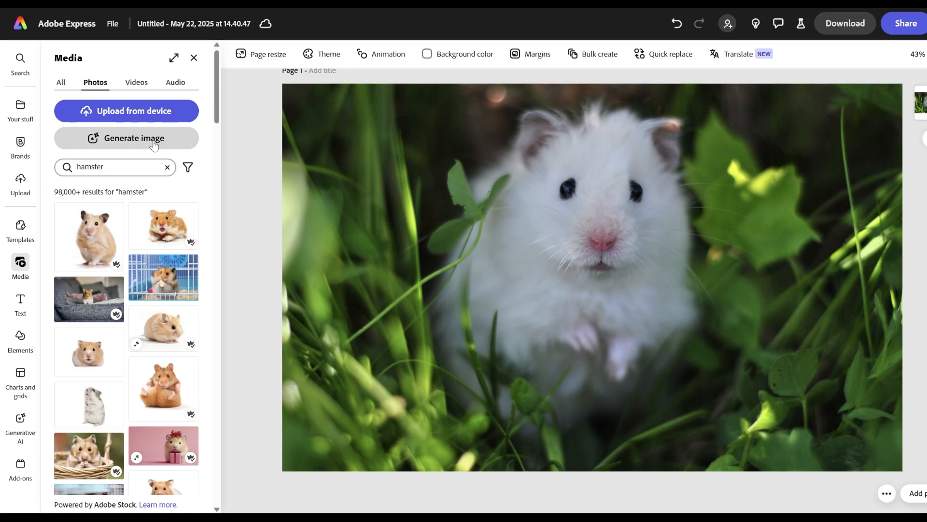
- Add an AI image placeholder, enlarge it to cover the page, and generate an image with the Photo content type
{"action": "left_click", "coordinate": [154, 139]}
{"action": "left_click", "coordinate": [323, 117]}
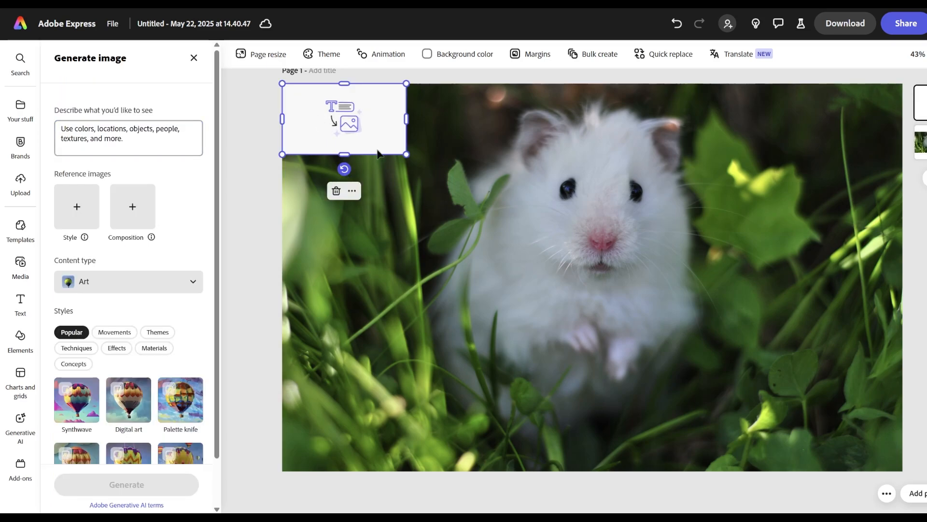
{"action": "left_click_drag", "start_coordinate": [406, 156], "coordinate": [925, 471]}
{"action": "left_click_drag", "start_coordinate": [761, 373], "coordinate": [701, 372]}
{"action": "left_click", "coordinate": [125, 139]}
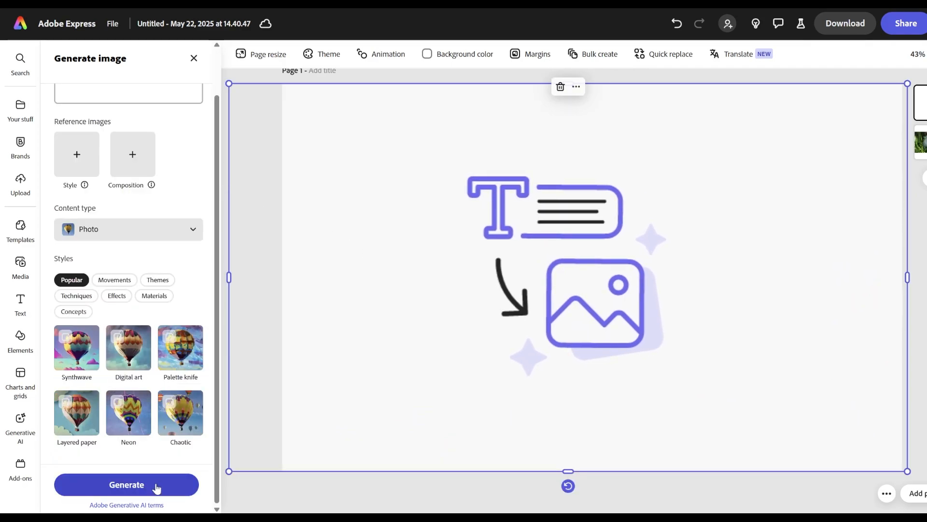
{"action": "left_click", "coordinate": [156, 484]}
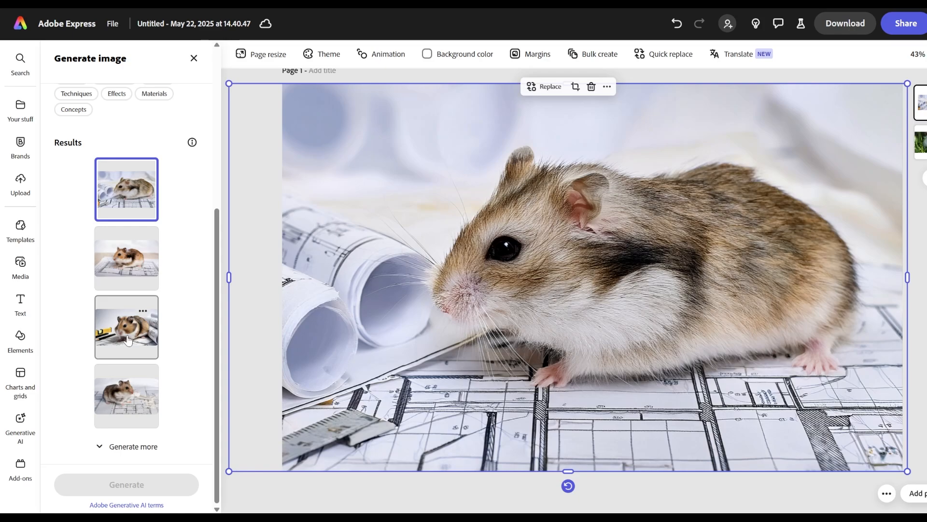
- Preview the third and fourth generated hamster images on the page
{"action": "left_click", "coordinate": [126, 326]}
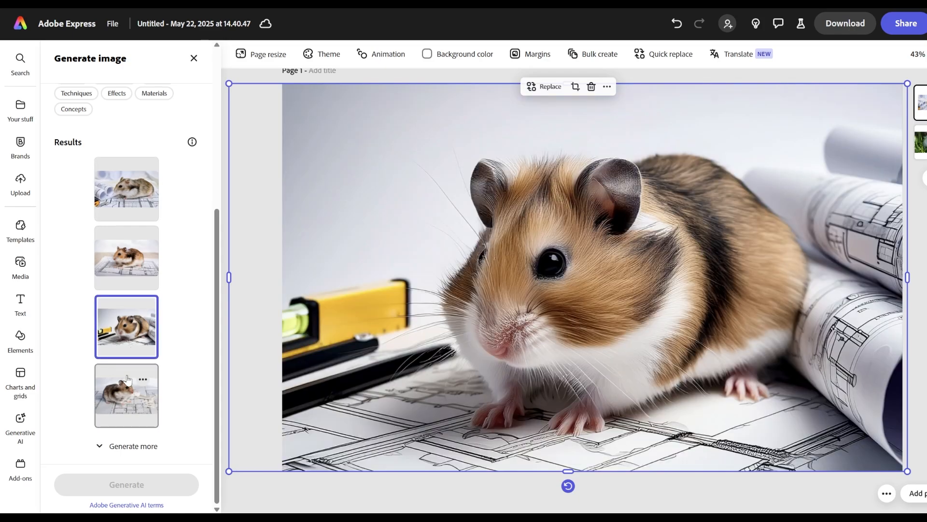
{"action": "left_click", "coordinate": [128, 382]}
{"action": "scroll", "coordinate": [145, 241], "scroll_direction": "up", "scroll_amount": 5}
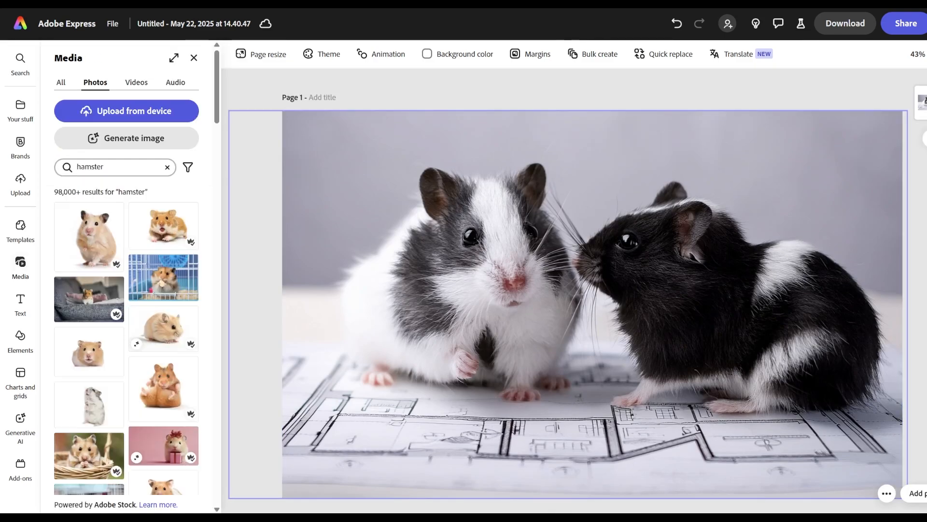
- Reposition the generated image of two black-and-white hamsters so that it covers the page
{"action": "left_click", "coordinate": [667, 235]}
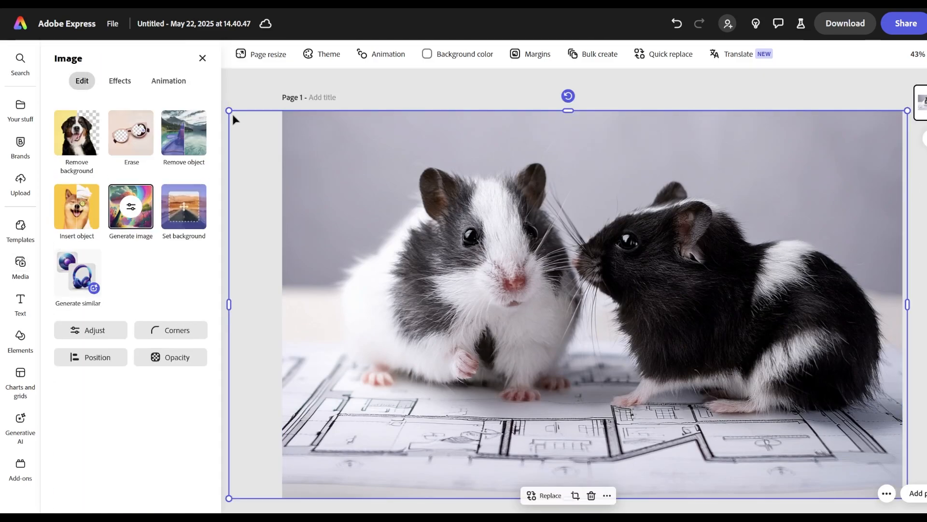
{"action": "left_click_drag", "start_coordinate": [229, 111], "coordinate": [247, 120]}
{"action": "left_click_drag", "start_coordinate": [371, 193], "coordinate": [376, 180]}
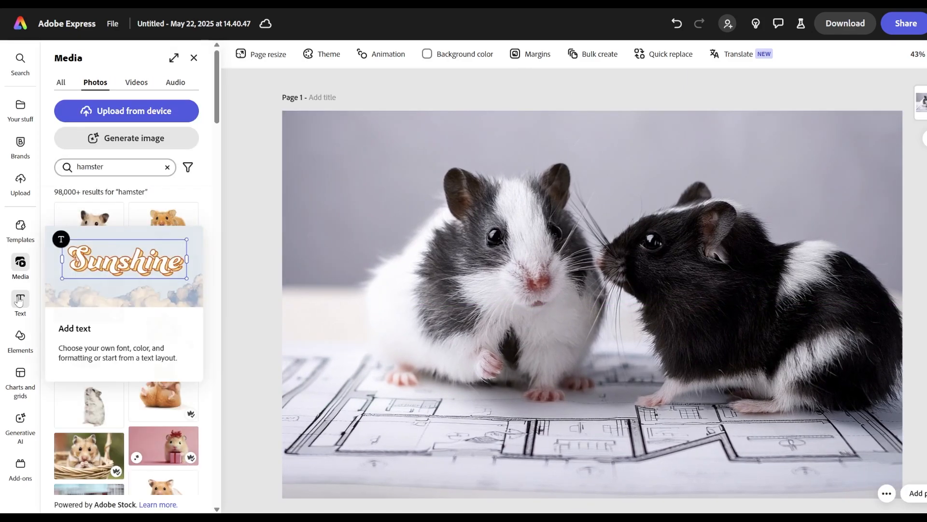
- Add the text "do it for them." over the hamster image, set its font to Fields and colour it white
{"action": "left_click", "coordinate": [20, 301]}
{"action": "left_click", "coordinate": [126, 85]}
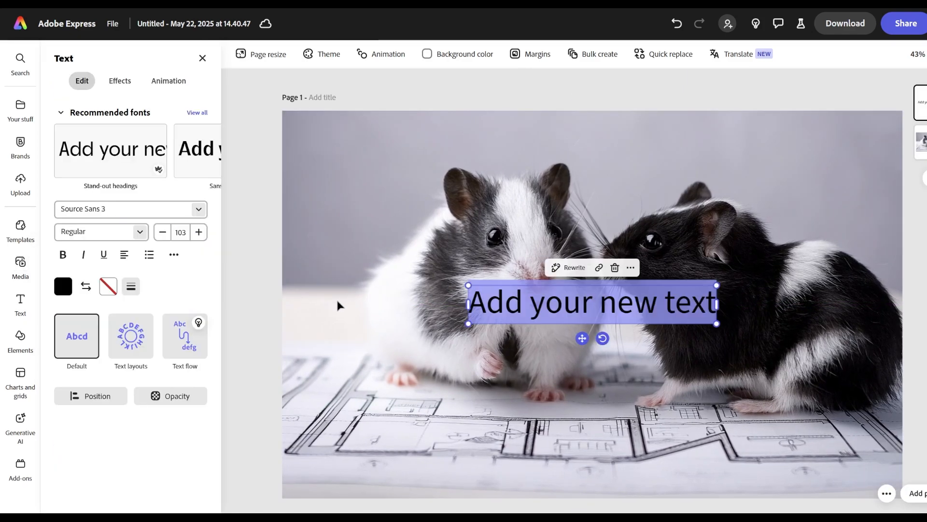
{"action": "left_click", "coordinate": [121, 208]}
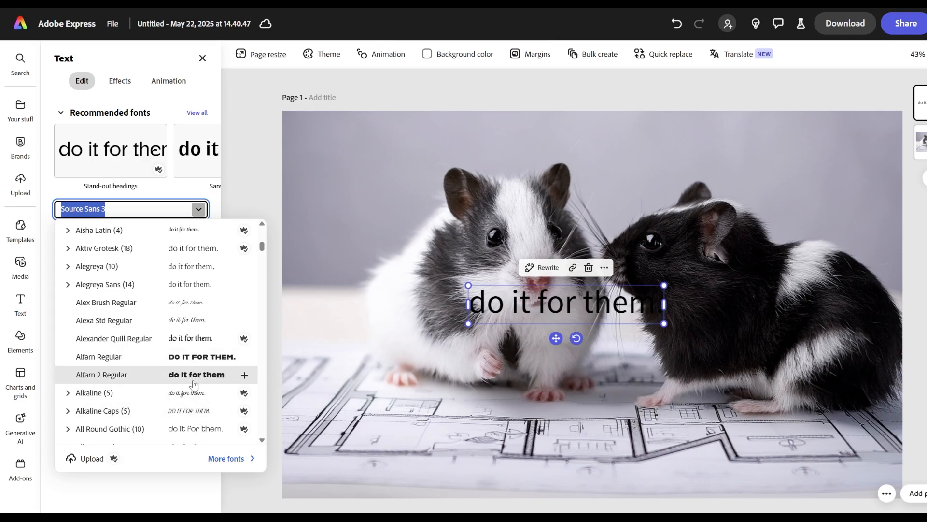
{"action": "scroll", "coordinate": [199, 390], "scroll_direction": "down", "scroll_amount": 3}
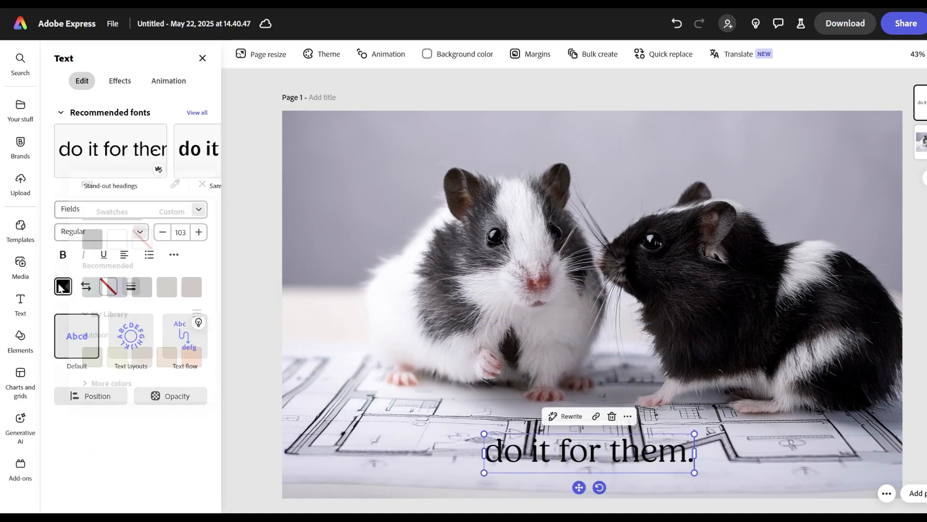
{"action": "left_click", "coordinate": [62, 286]}
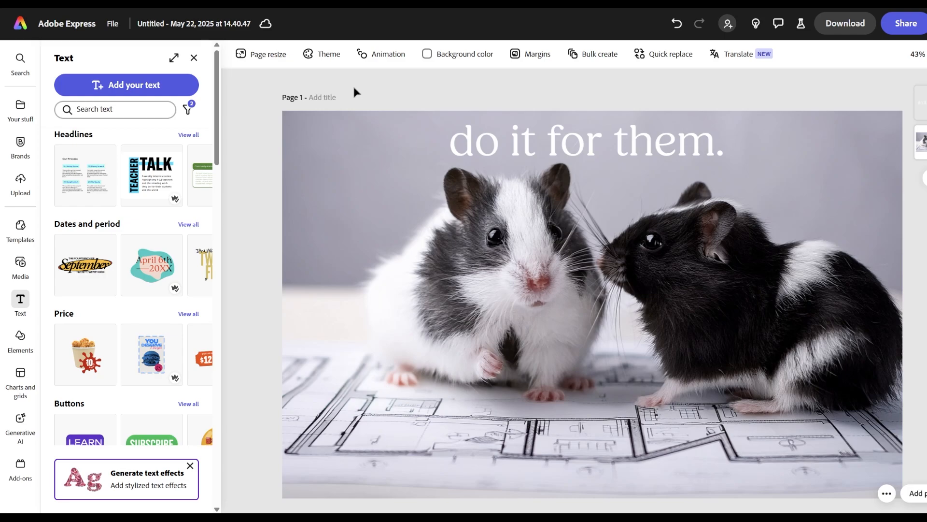
- Undo the added text, its formatting and the last repositioning of the hamster image
{"action": "key", "text": "ctrl+z"}
{"action": "key", "text": "ctrl+z"}
{"action": "key", "text": "ctrl+z"}
{"action": "key", "text": "ctrl+z"}
{"action": "key", "text": "ctrl+z"}
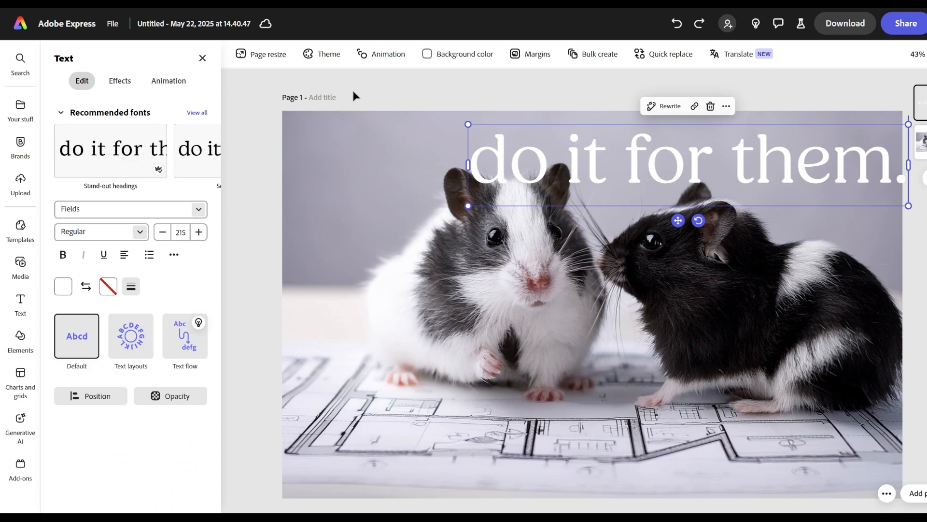
{"action": "key", "text": "ctrl+z"}
{"action": "key", "text": "ctrl+z"}
{"action": "key", "text": "ctrl+z"}
{"action": "key", "text": "ctrl+z"}
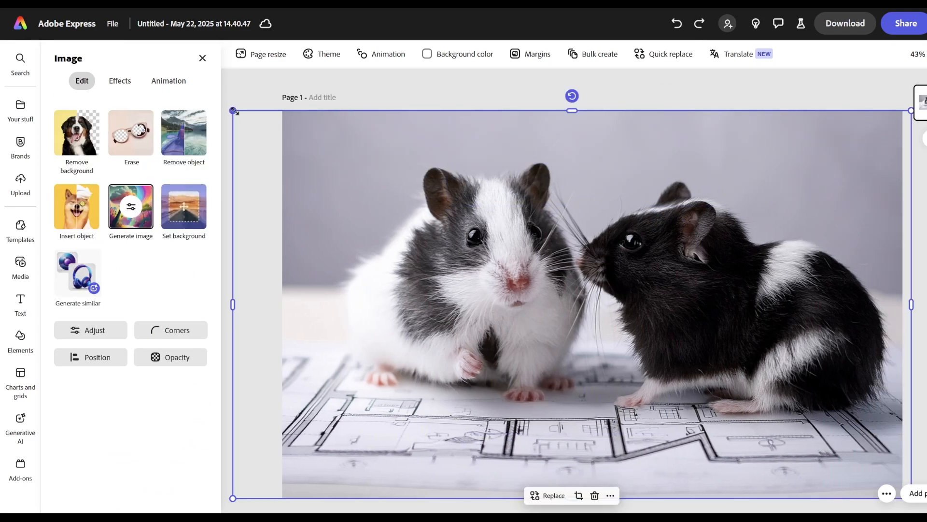
- Shrink the two-hamster image to leave a margin around it, and set the page background colour to black
{"action": "left_click_drag", "start_coordinate": [233, 110], "coordinate": [491, 257]}
{"action": "left_click_drag", "start_coordinate": [623, 321], "coordinate": [527, 220]}
{"action": "left_click", "coordinate": [450, 58]}
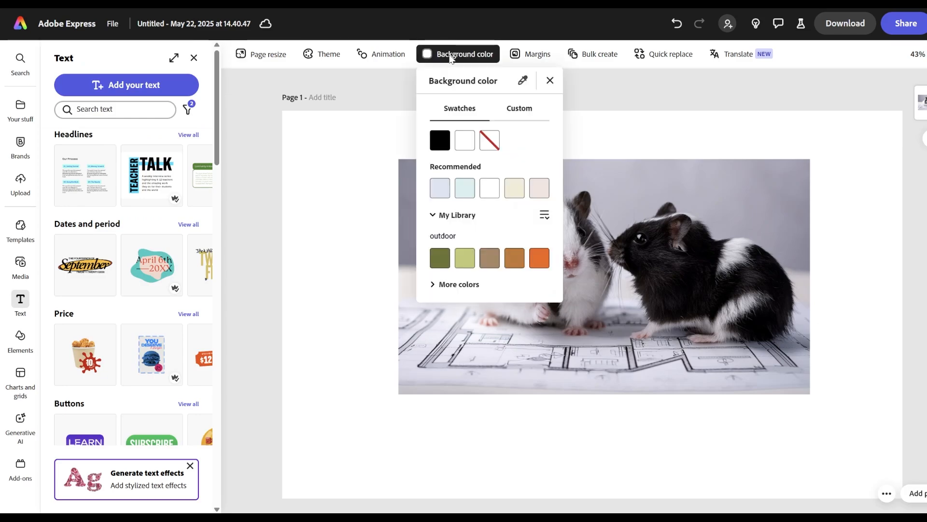
{"action": "left_click", "coordinate": [447, 143]}
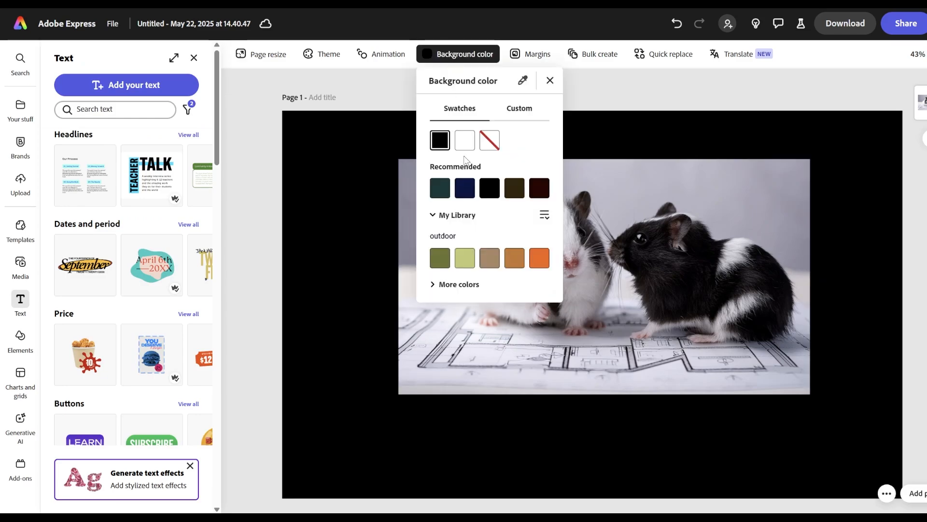
- Nudge the hamster image into the upper middle of the black page and deselect it
{"action": "left_click", "coordinate": [719, 282]}
{"action": "left_click", "coordinate": [595, 270]}
{"action": "mouse_move", "coordinate": [595, 270]}
{"action": "left_mouse_down"}
{"action": "mouse_move", "coordinate": [583, 258]}
{"action": "mouse_move", "coordinate": [588, 265]}
{"action": "left_mouse_up"}
{"action": "left_click", "coordinate": [328, 217]}
{"action": "left_click_drag", "start_coordinate": [564, 218], "coordinate": [566, 221]}
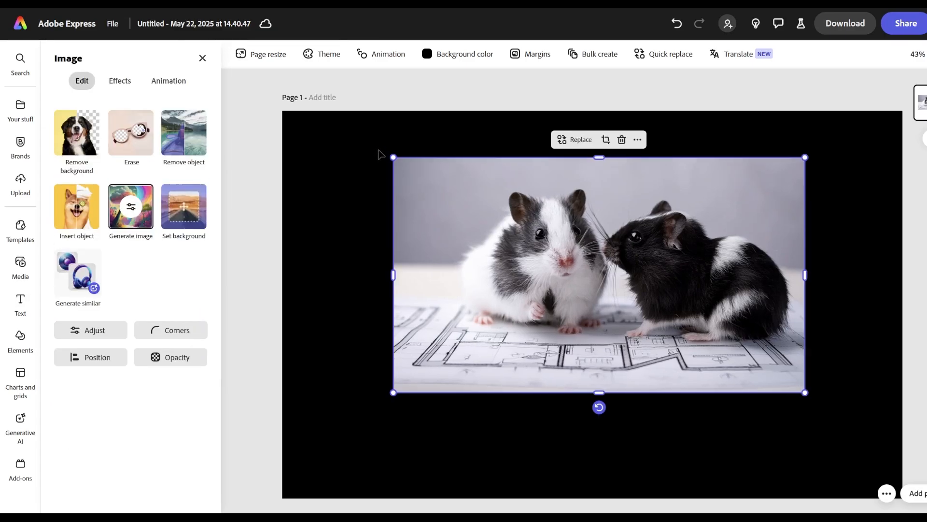
{"action": "left_click", "coordinate": [279, 279]}
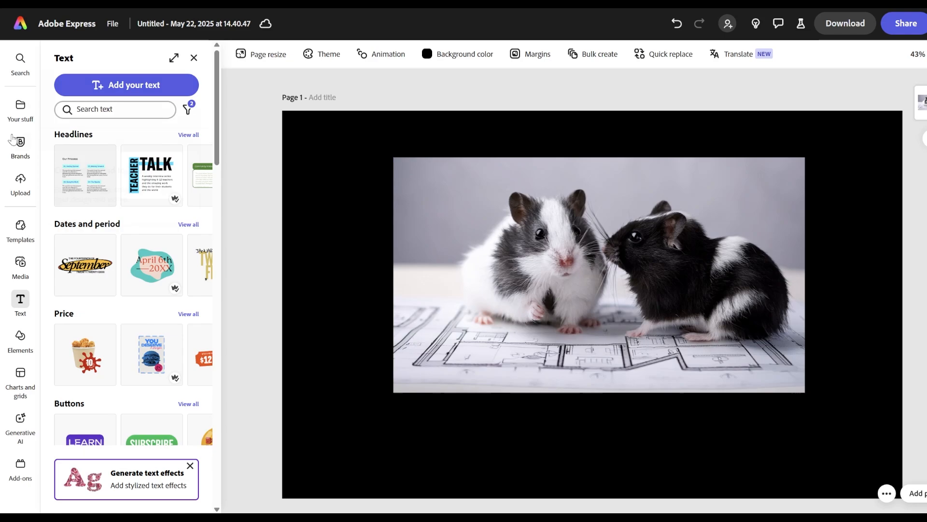
- Place a rectangle shape over the hamster image
{"action": "left_click", "coordinate": [22, 337]}
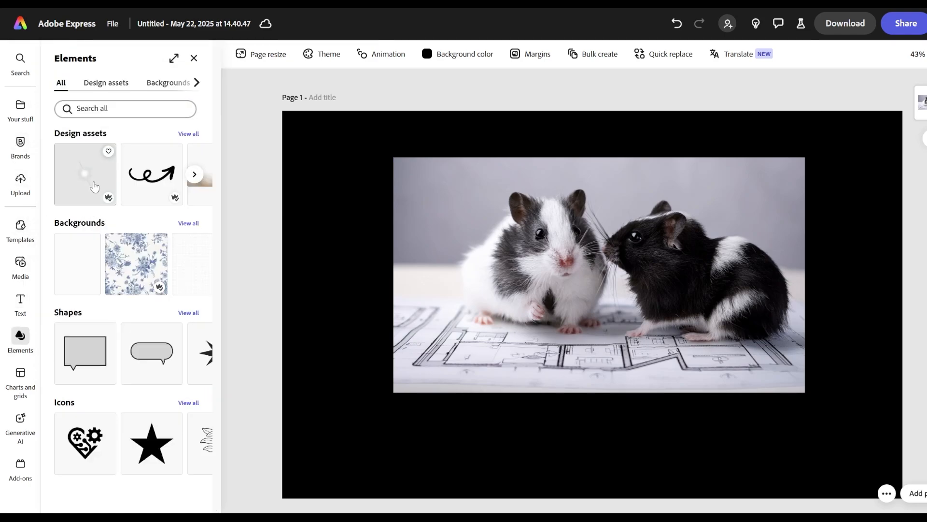
{"action": "left_click", "coordinate": [187, 314]}
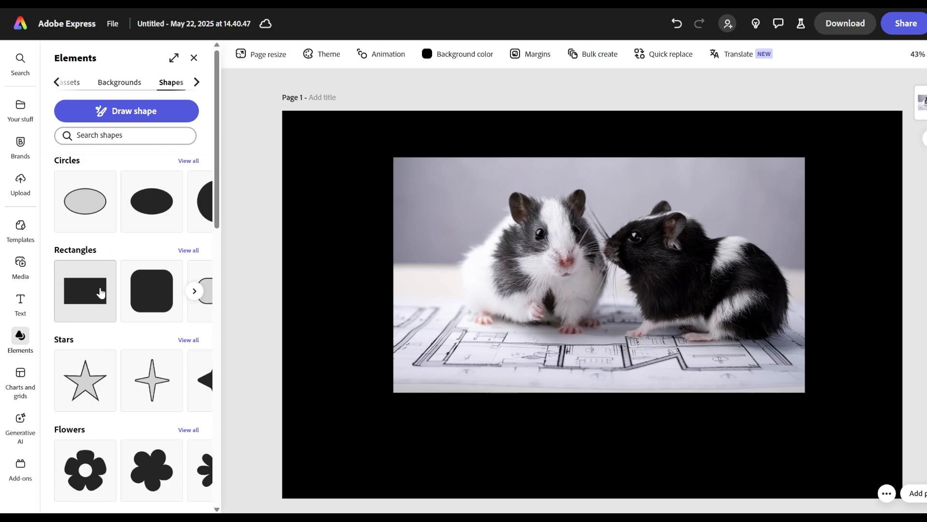
{"action": "left_click_drag", "start_coordinate": [106, 299], "coordinate": [510, 231]}
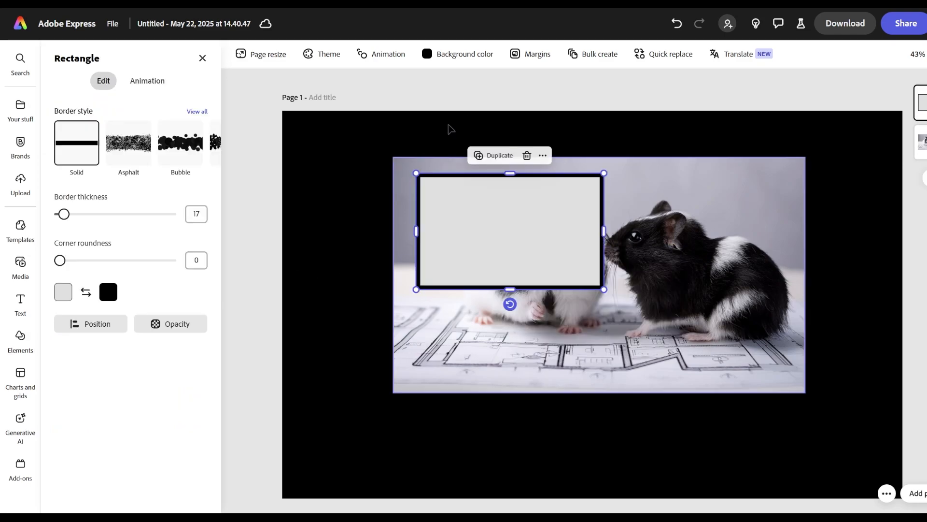
- Remove the rectangle's fill and set its border colour to white
{"action": "left_click", "coordinate": [63, 292]}
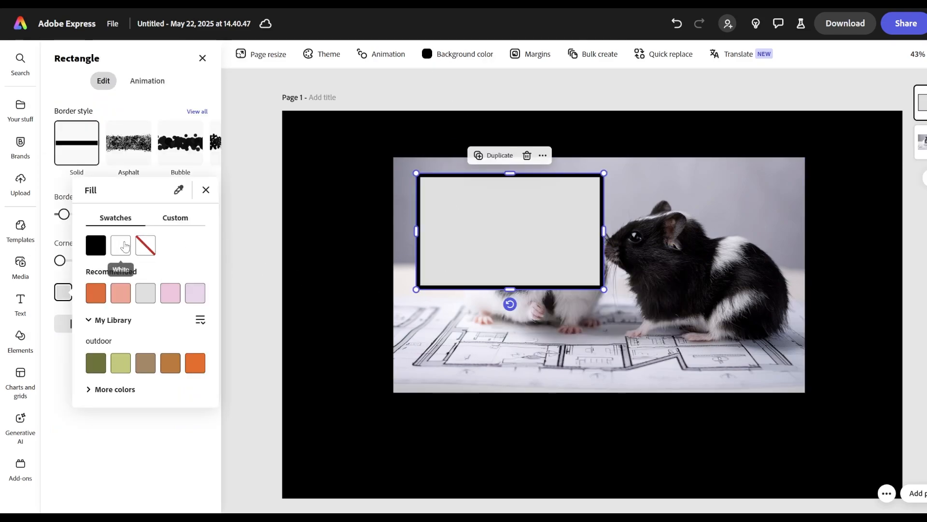
{"action": "left_click", "coordinate": [146, 246]}
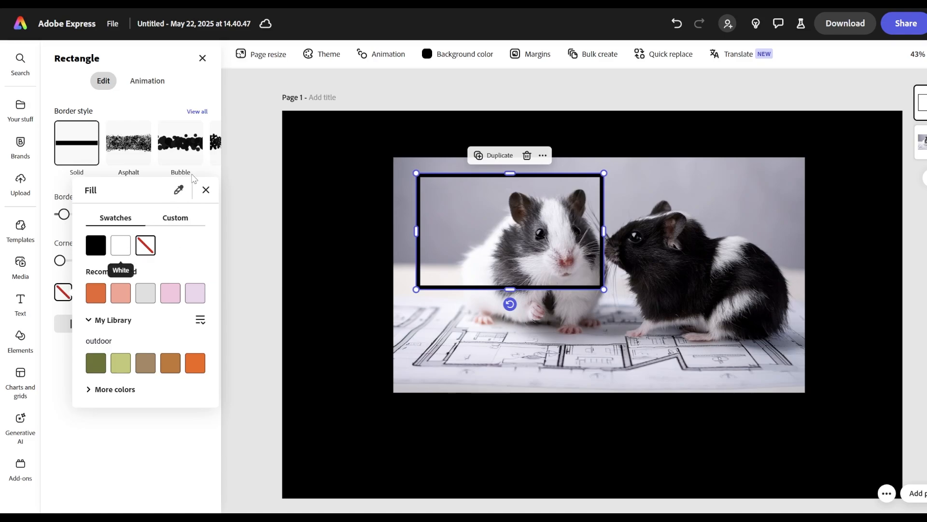
{"action": "left_click", "coordinate": [205, 189]}
{"action": "left_click", "coordinate": [109, 291]}
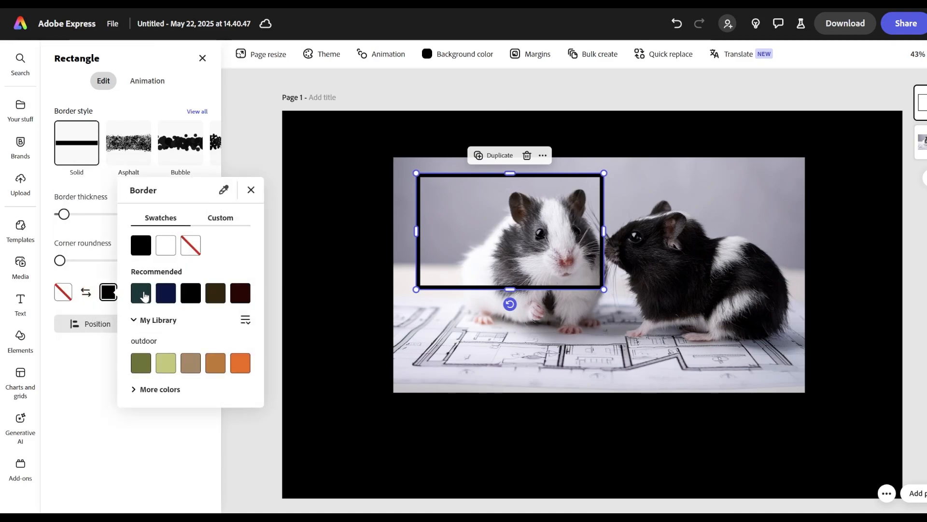
{"action": "left_click", "coordinate": [166, 245]}
- Stretch the rectangle's edges out to the hamster image's edges so that it forms a frame
{"action": "left_click", "coordinate": [433, 176]}
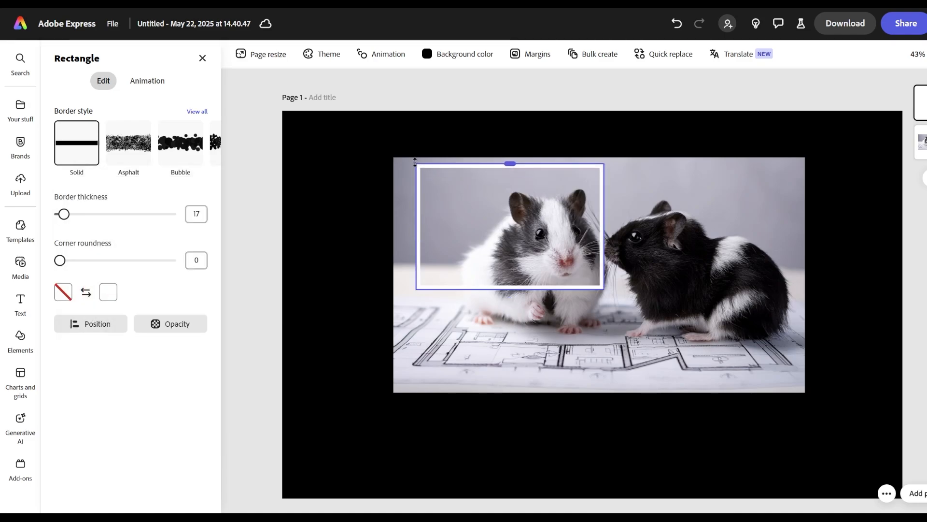
{"action": "left_click_drag", "start_coordinate": [511, 169], "coordinate": [510, 157]}
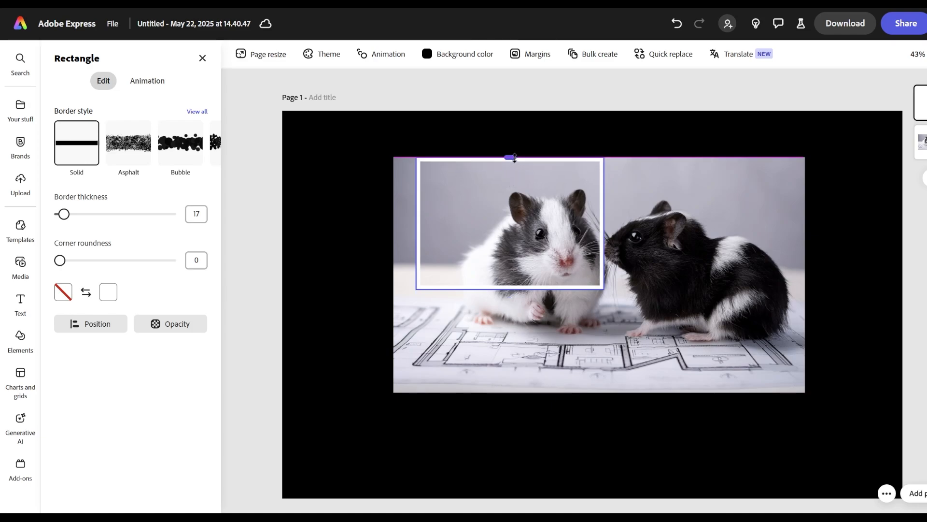
{"action": "left_click_drag", "start_coordinate": [416, 224], "coordinate": [393, 224]}
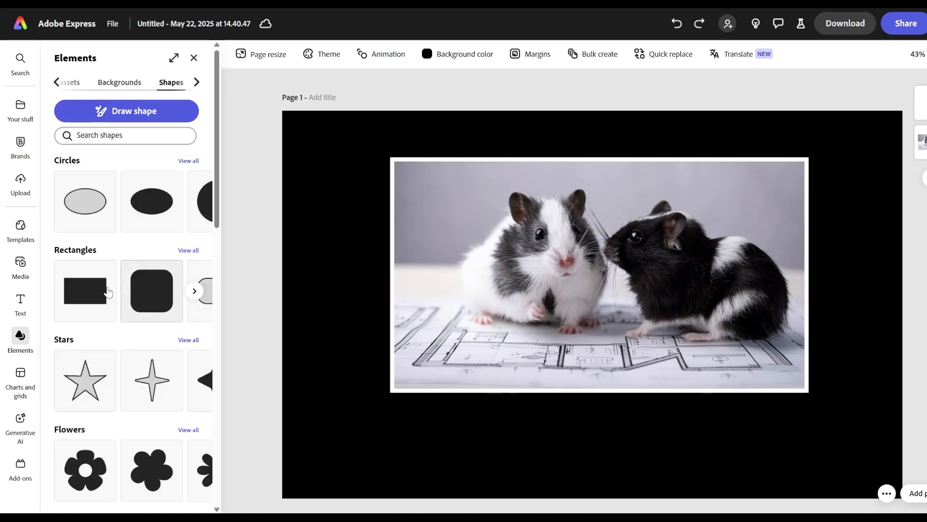
- Add the white caption "DO IT FOR THEM." below the framed hamster image and set its font to Times New Roman
{"action": "left_click", "coordinate": [21, 303]}
{"action": "left_click", "coordinate": [141, 90]}
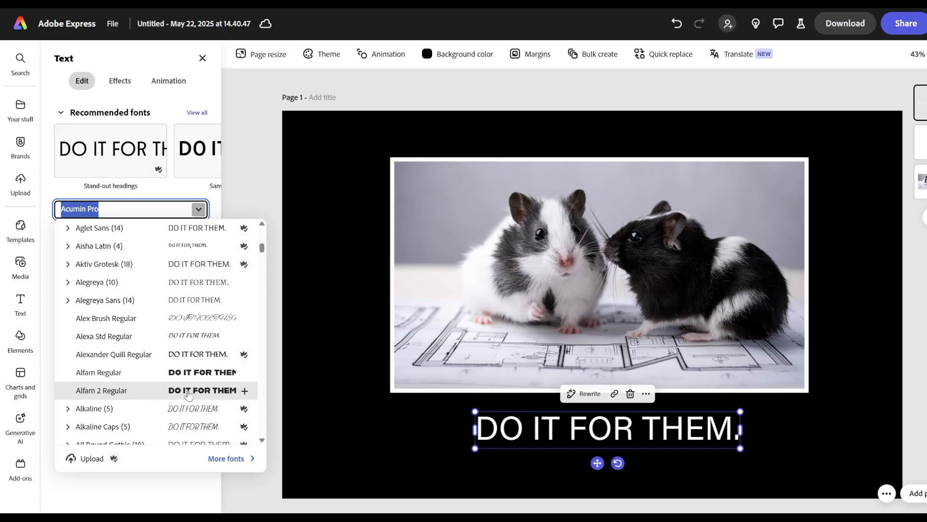
{"action": "scroll", "coordinate": [176, 381], "scroll_direction": "down", "scroll_amount": 1}
{"action": "scroll", "coordinate": [176, 381], "scroll_direction": "up", "scroll_amount": 1}
{"action": "scroll", "coordinate": [176, 381], "scroll_direction": "down", "scroll_amount": 5}
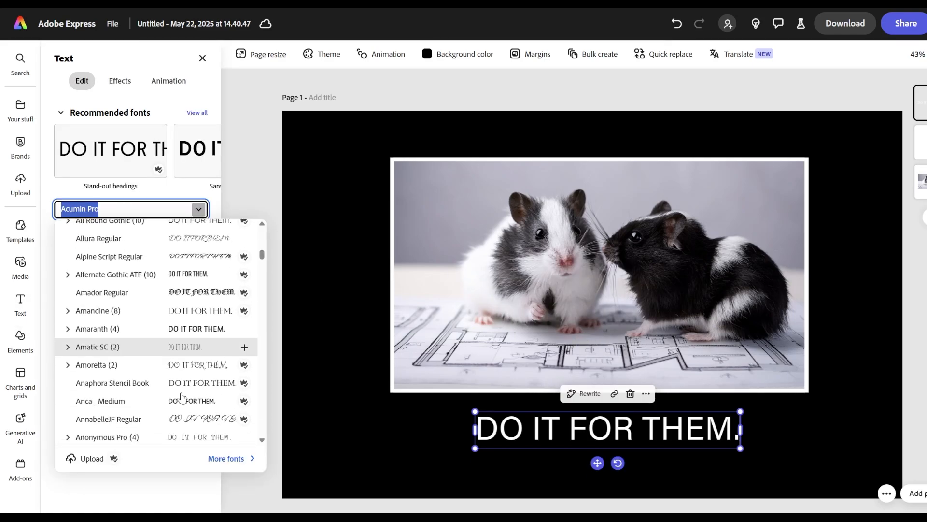
{"action": "scroll", "coordinate": [178, 380], "scroll_direction": "down", "scroll_amount": 5}
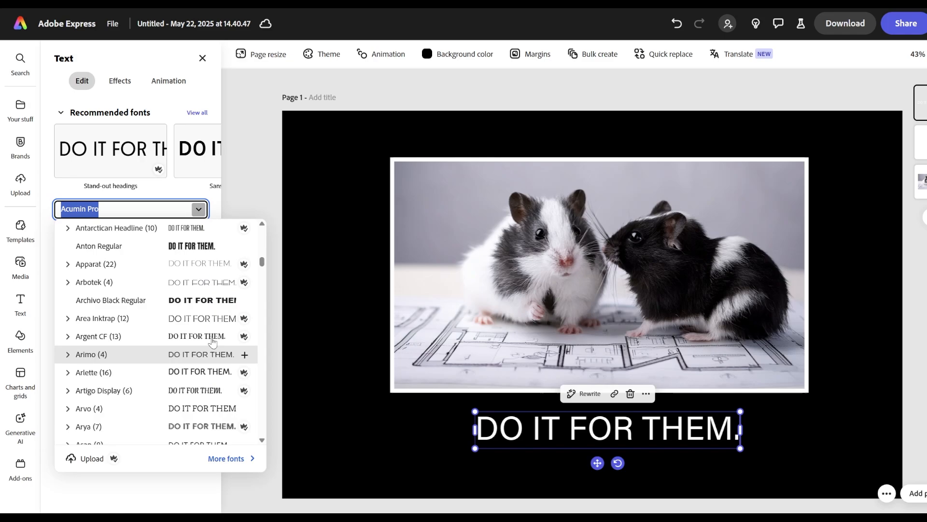
{"action": "left_click", "coordinate": [198, 209]}
{"action": "left_click", "coordinate": [200, 213]}
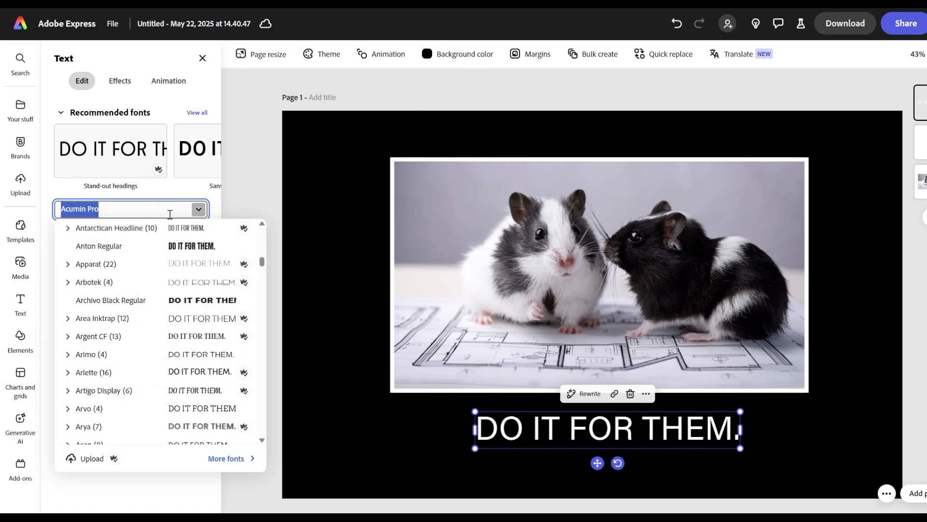
{"action": "type", "text": "TIMES"}
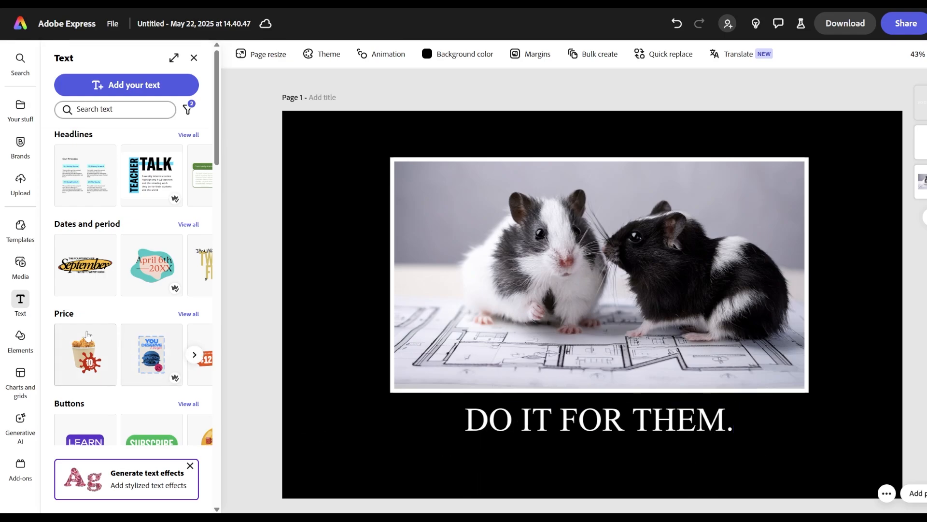
- Add a plain straight line from the lines and arrows shapes and place it just below the caption
{"action": "left_click", "coordinate": [20, 336]}
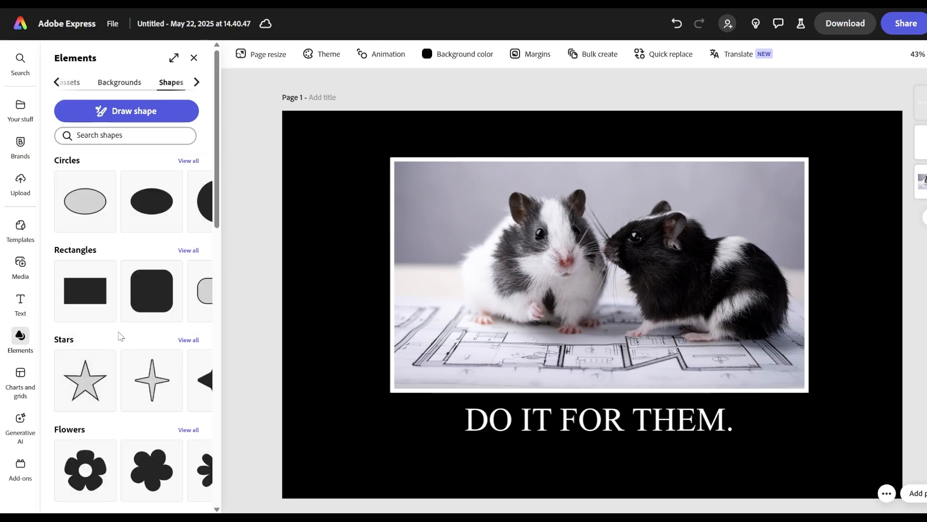
{"action": "left_click", "coordinate": [57, 80]}
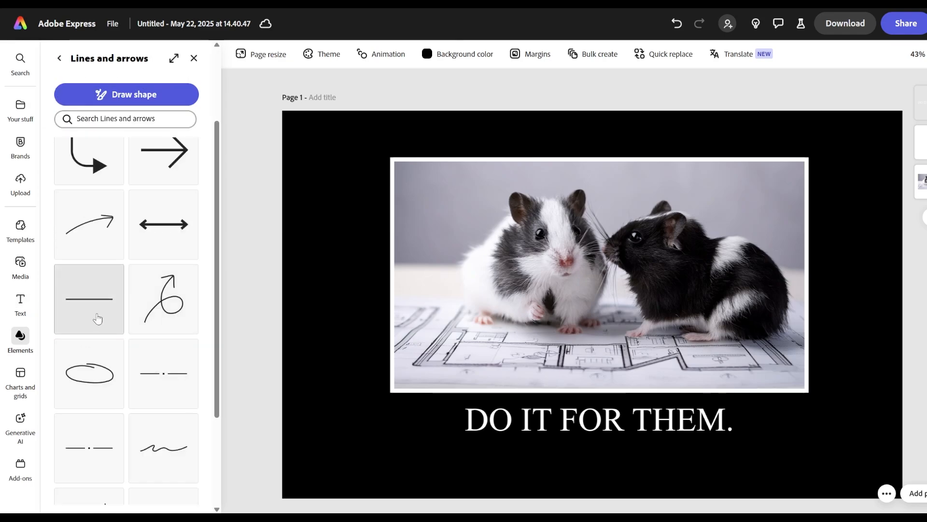
{"action": "left_click", "coordinate": [96, 317]}
{"action": "left_click_drag", "start_coordinate": [529, 305], "coordinate": [515, 440]}
- Colour the line white and stretch both of its ends to match the caption's width
{"action": "left_click", "coordinate": [62, 244]}
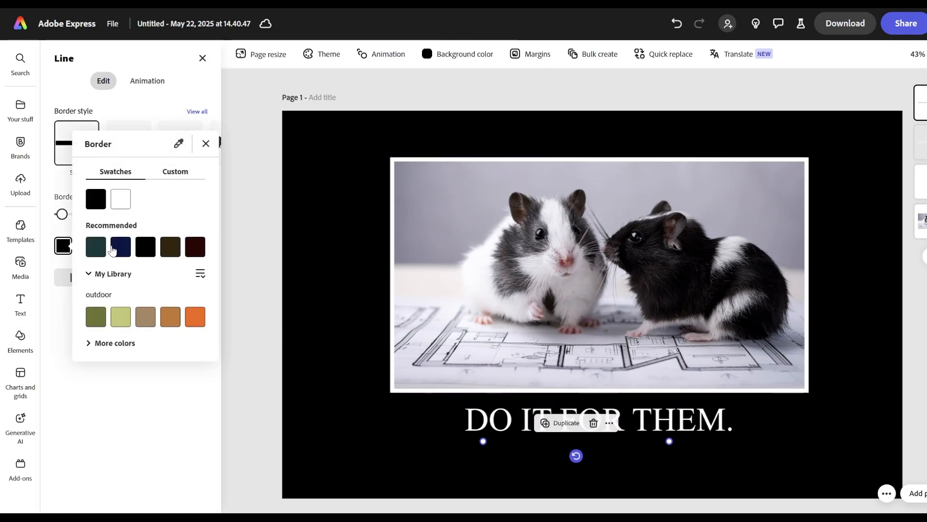
{"action": "left_click", "coordinate": [121, 205]}
{"action": "left_click_drag", "start_coordinate": [489, 441], "coordinate": [464, 441]}
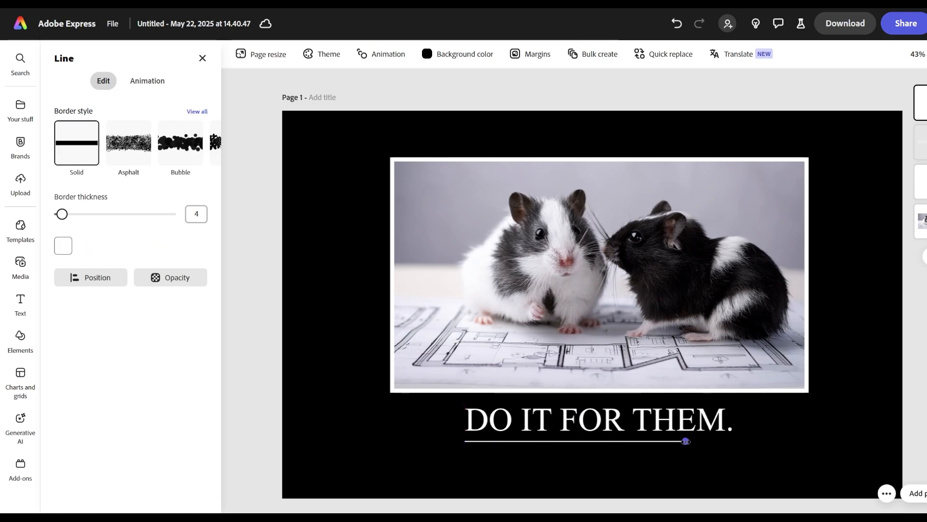
{"action": "left_click_drag", "start_coordinate": [686, 441], "coordinate": [732, 441]}
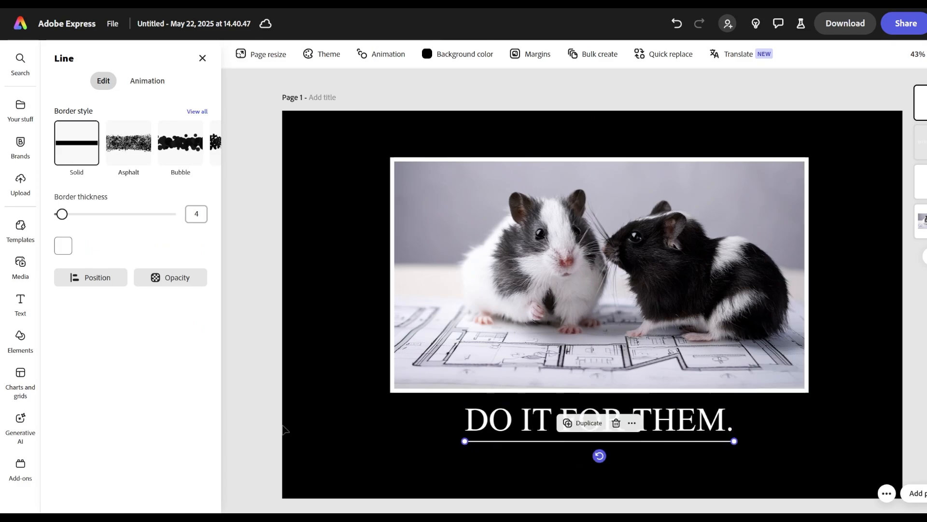
{"action": "left_click", "coordinate": [266, 430]}
- Replace the caption text above the line with "RESILIENCE"
{"action": "double_click", "coordinate": [703, 418]}
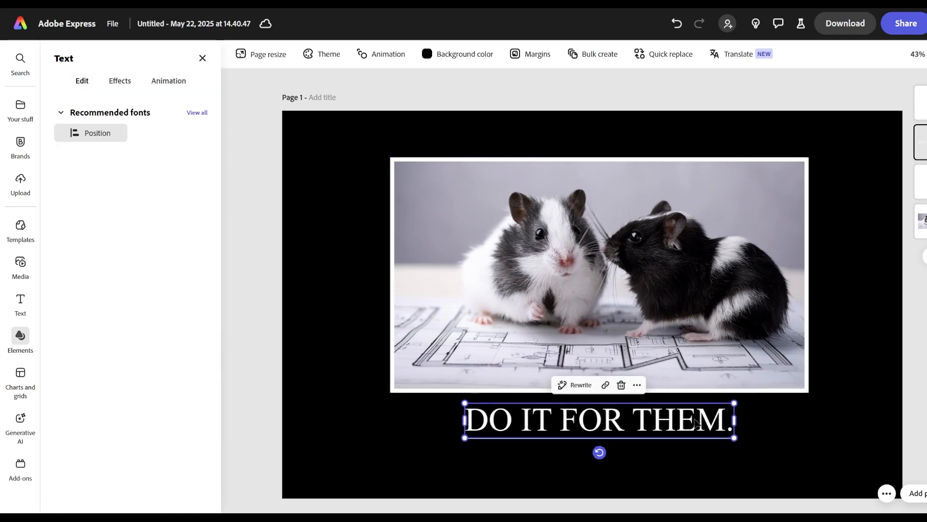
{"action": "left_click", "coordinate": [732, 426]}
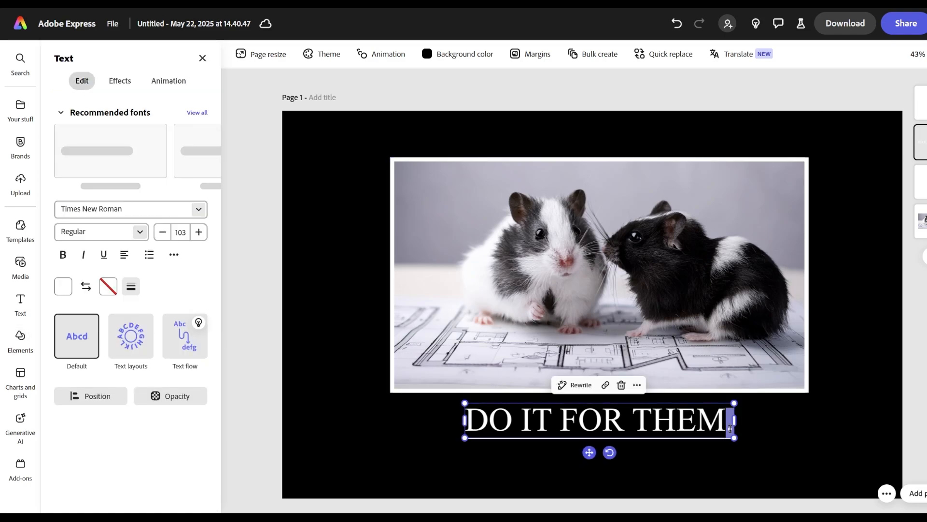
{"action": "key", "text": "BackSpace"}
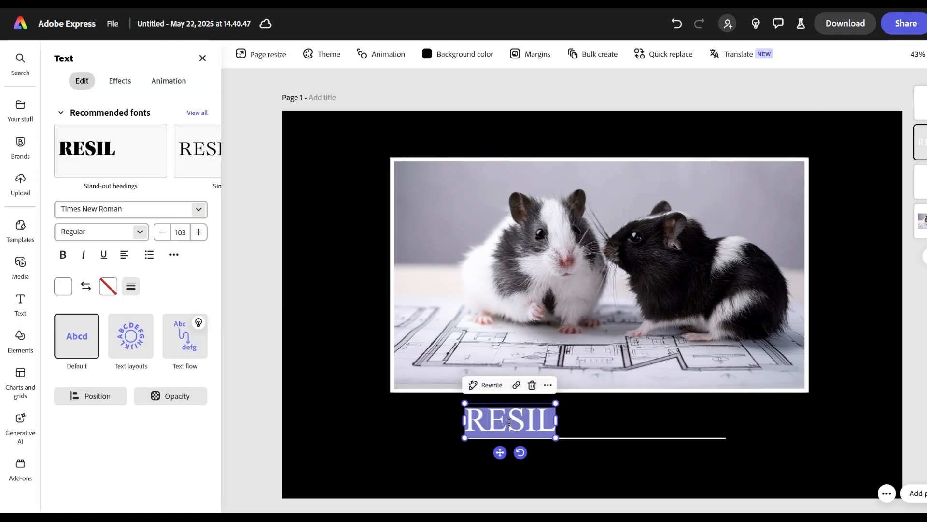
{"action": "type", "text": "RESILIENCE"}
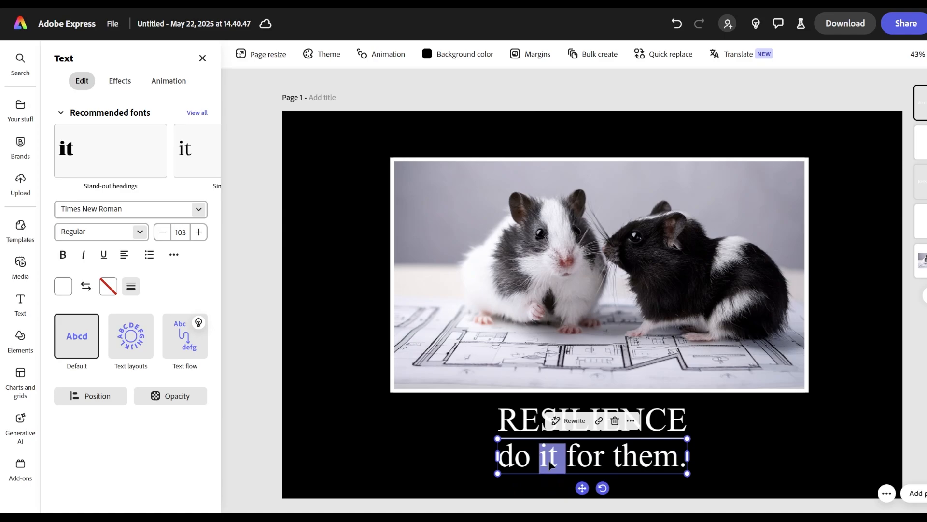
- Reduce the font size of the whole "do it for them." text below the line
{"action": "triple_click", "coordinate": [551, 457]}
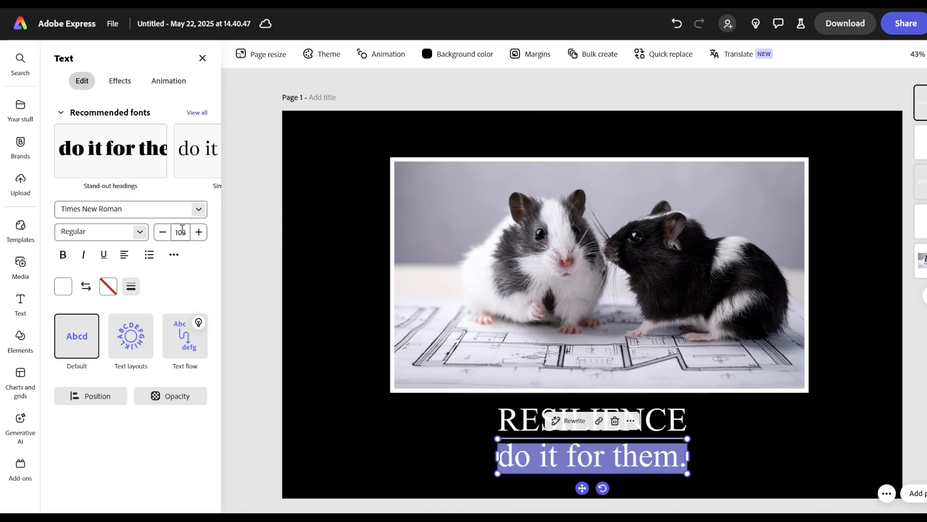
{"action": "left_click", "coordinate": [163, 232]}
{"action": "left_click", "coordinate": [163, 232]}
{"action": "left_click", "coordinate": [162, 233]}
{"action": "left_click", "coordinate": [163, 232]}
{"action": "left_click", "coordinate": [163, 233]}
{"action": "left_click", "coordinate": [163, 232]}
{"action": "left_click", "coordinate": [163, 232]}
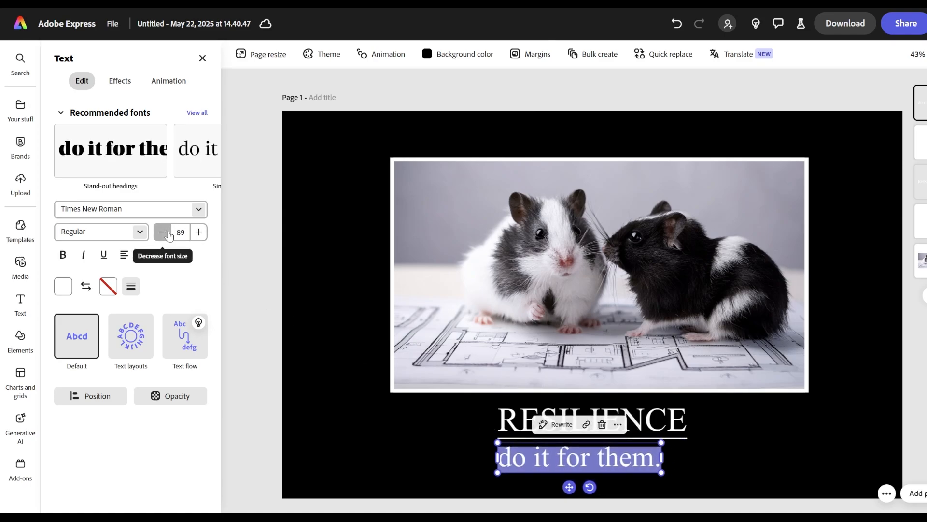
{"action": "left_click", "coordinate": [163, 233]}
{"action": "left_click", "coordinate": [163, 232]}
{"action": "left_click", "coordinate": [163, 232]}
{"action": "left_click", "coordinate": [162, 233]}
{"action": "left_click", "coordinate": [162, 232]}
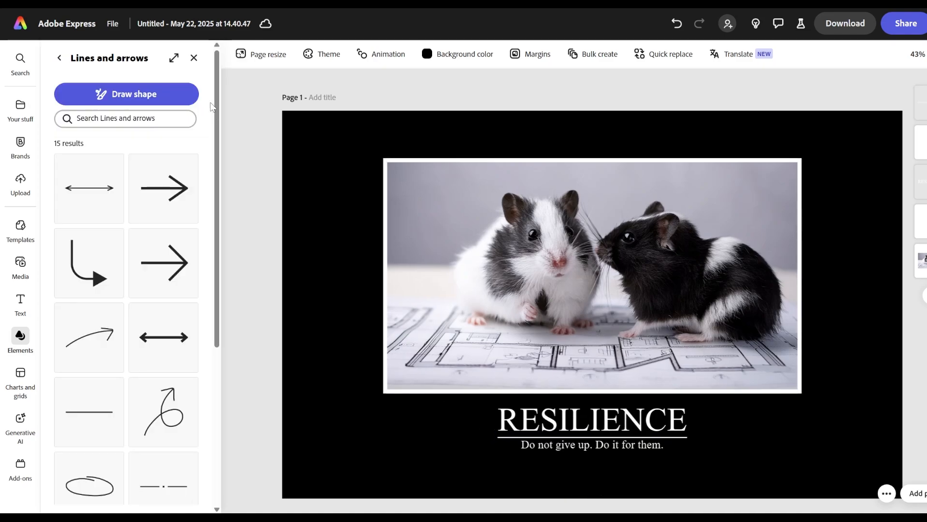
- Rename the design "wallpaperhamster" and download it as a PNG
{"action": "left_click", "coordinate": [194, 57]}
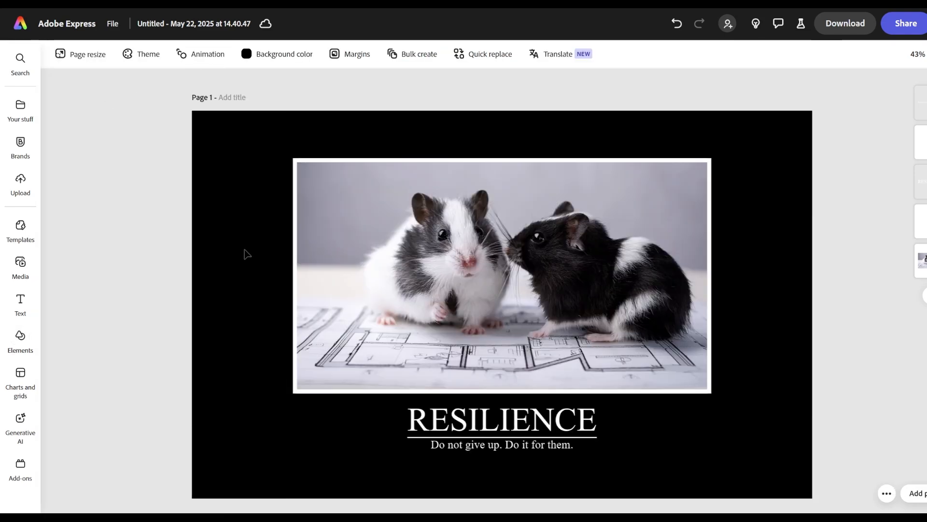
{"action": "left_click", "coordinate": [191, 24]}
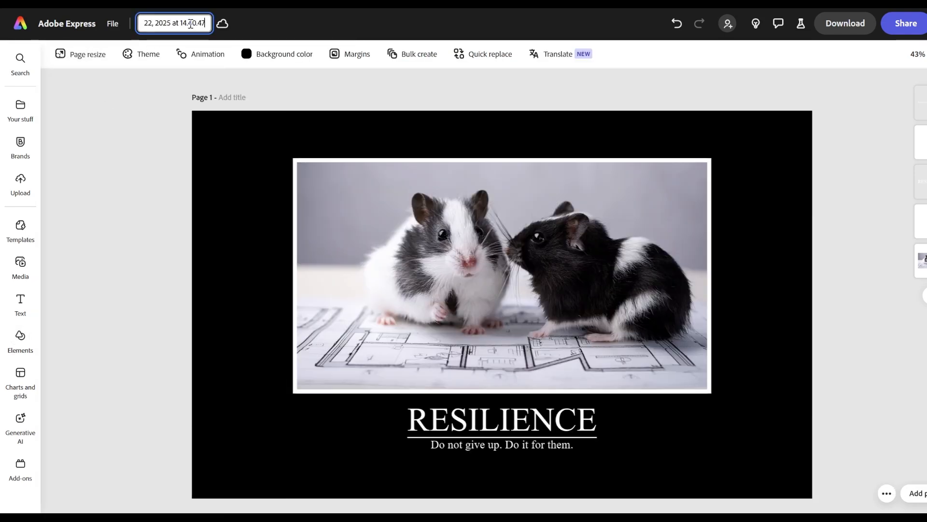
{"action": "key", "text": "ctrl+a"}
{"action": "type", "text": "wall"}
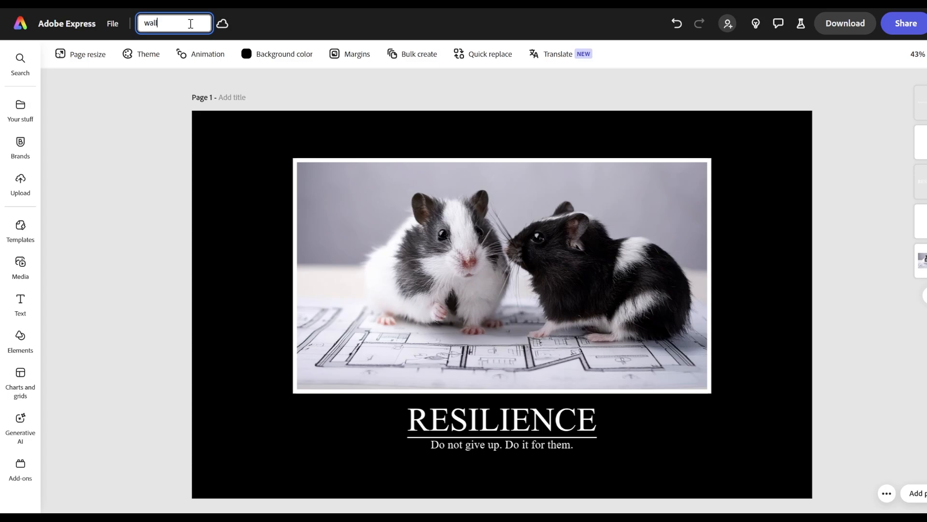
{"action": "type", "text": "paperhamster"}
{"action": "key", "text": "Return"}
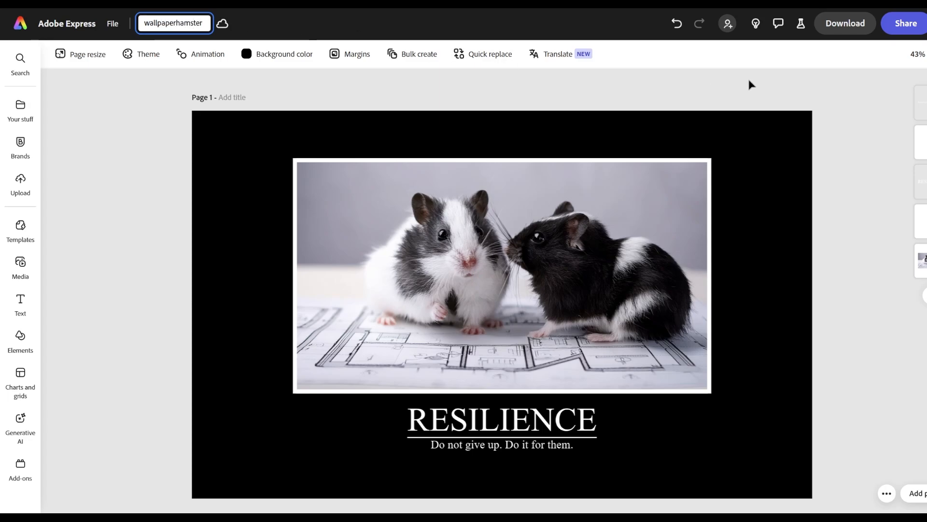
{"action": "left_click", "coordinate": [845, 24]}
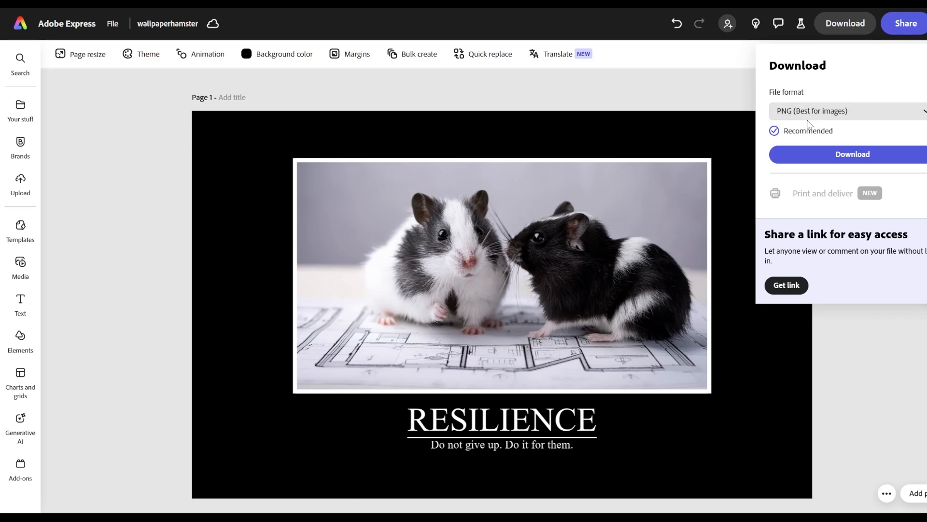
{"action": "left_click", "coordinate": [837, 156]}
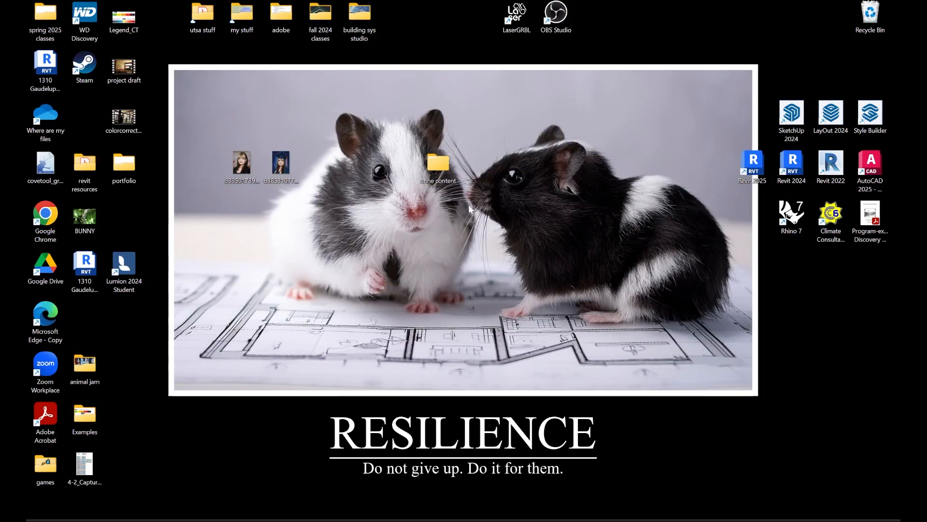
- On the Windows desktop, move the "ezine content" folder off the hamster picture into the upper icon row beside "building sys studio"
{"action": "left_click_drag", "start_coordinate": [438, 163], "coordinate": [400, 32]}
{"action": "left_click_drag", "start_coordinate": [400, 31], "coordinate": [399, 14]}
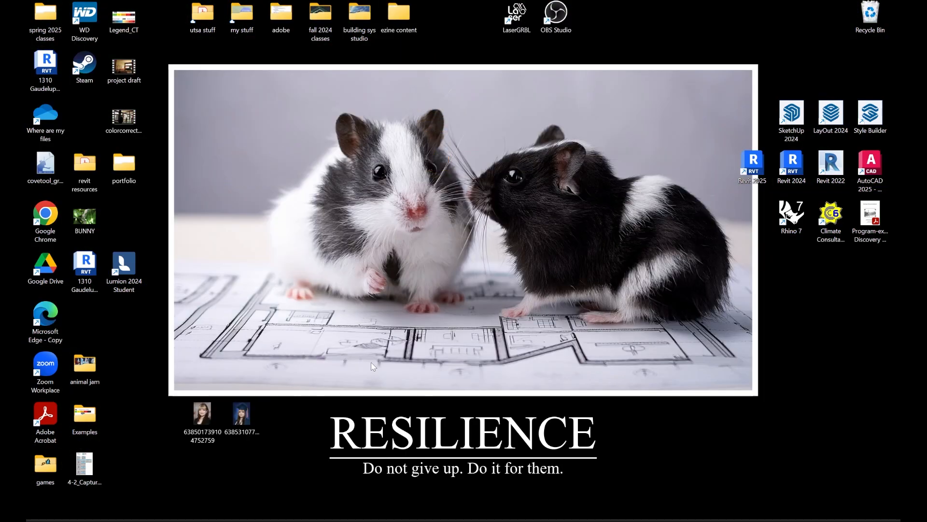